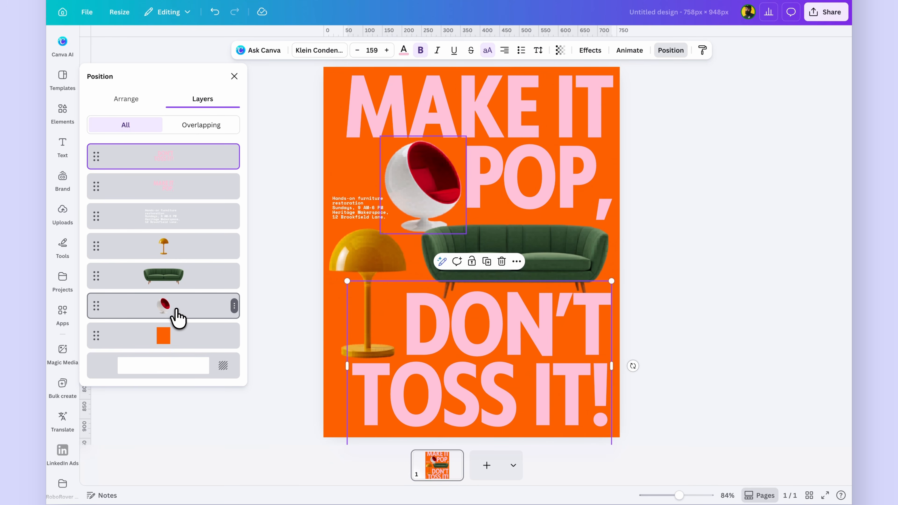
Raise the ball chair above the "Make it pop" headline layer and fit it, slightly smaller, over the O in "POP"
{"action": "left_click_drag", "start_coordinate": [177, 305], "coordinate": [176, 136]}
{"action": "left_click_drag", "start_coordinate": [425, 196], "coordinate": [530, 188]}
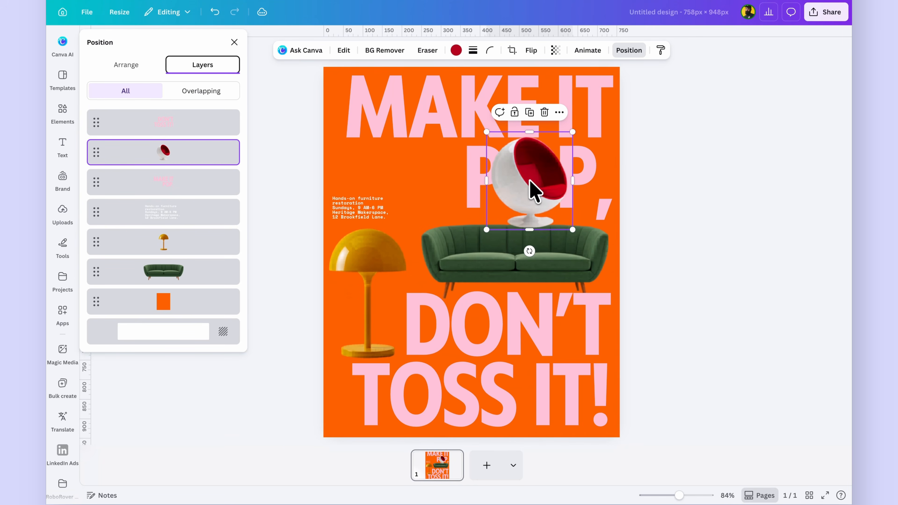
{"action": "left_click_drag", "start_coordinate": [572, 135], "coordinate": [567, 140]}
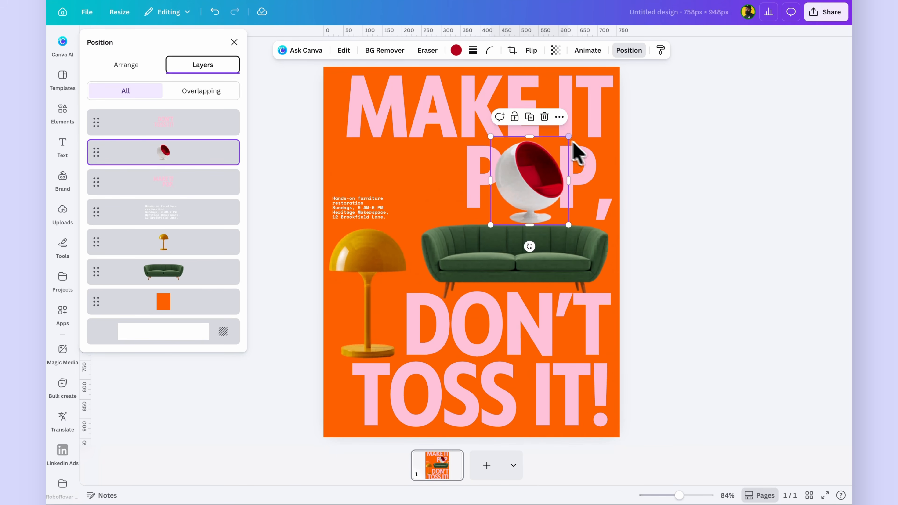
{"action": "left_click", "coordinate": [709, 207]}
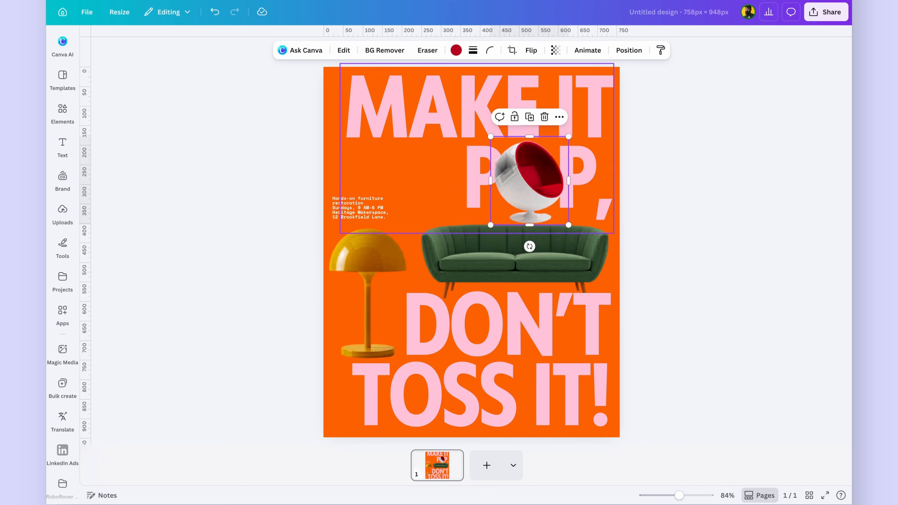
Move the event details text layer up so that it sits above the ball chair in the layer order
{"action": "left_click", "coordinate": [629, 50]}
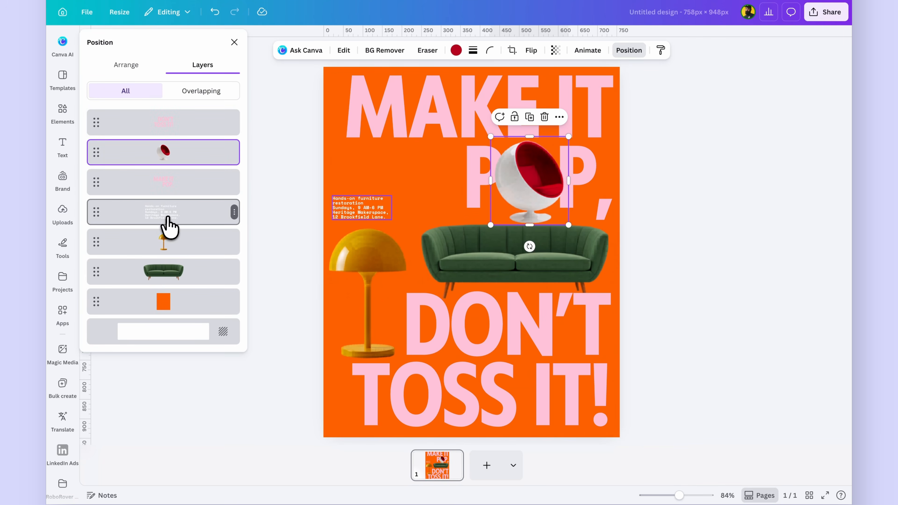
{"action": "left_click", "coordinate": [169, 227]}
{"action": "left_click_drag", "start_coordinate": [174, 255], "coordinate": [171, 179]}
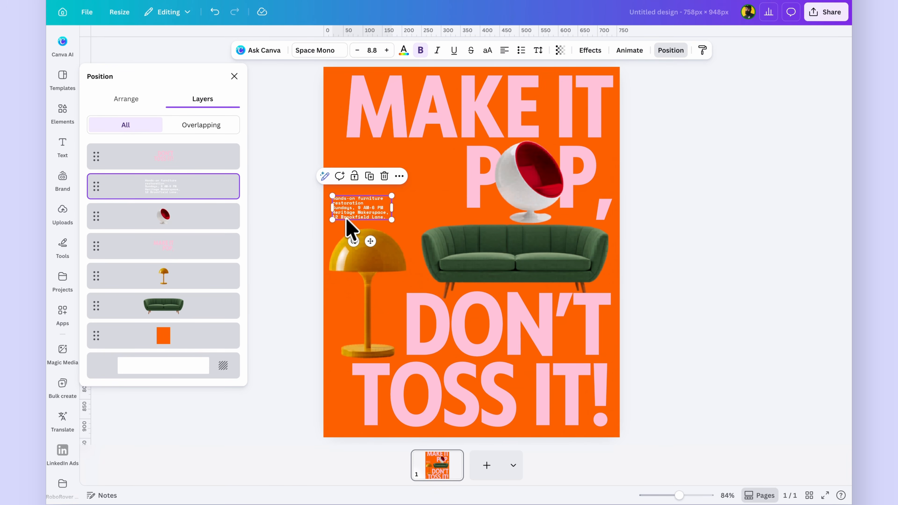
Change the day and time in the event details text to "Wednesday, 6 PM-9 PM"
{"action": "scroll", "coordinate": [352, 232], "scroll_direction": "up", "scroll_amount": 5}
{"action": "scroll", "coordinate": [352, 215], "scroll_direction": "up", "scroll_amount": 1}
{"action": "left_click", "coordinate": [323, 214]}
{"action": "double_click", "coordinate": [314, 213]}
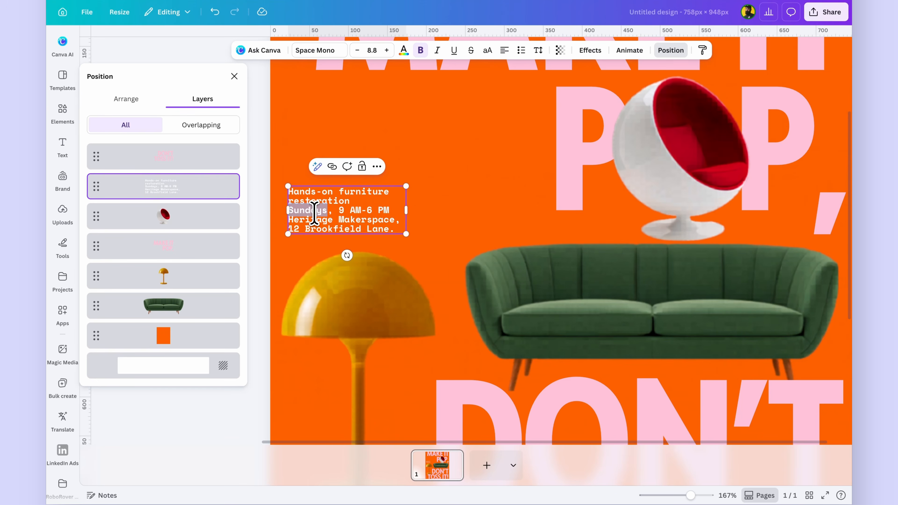
{"action": "type", "text": "Wednesd"}
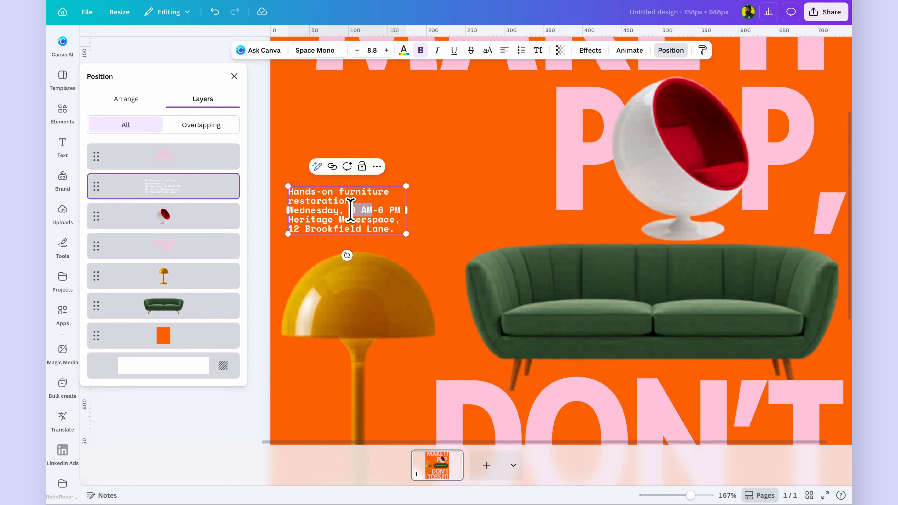
{"action": "type", "text": "6"}
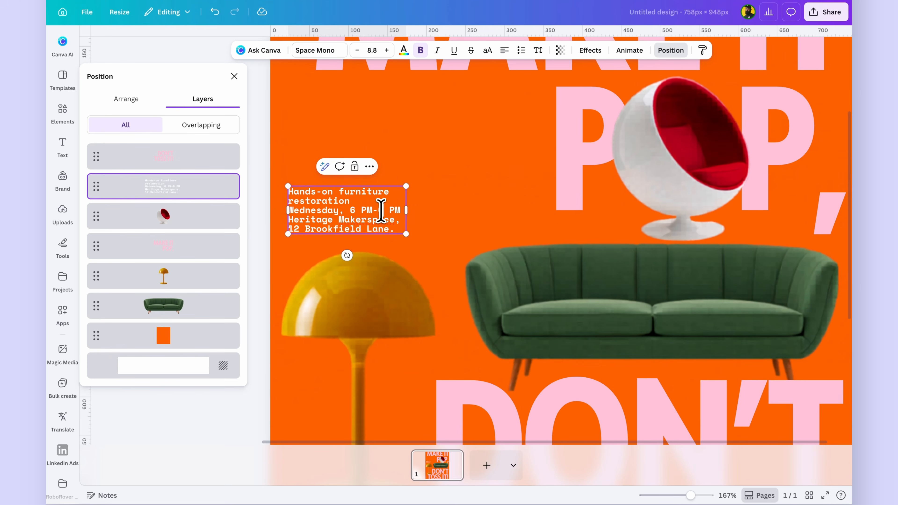
{"action": "left_click", "coordinate": [386, 239]}
{"action": "left_click", "coordinate": [384, 221]}
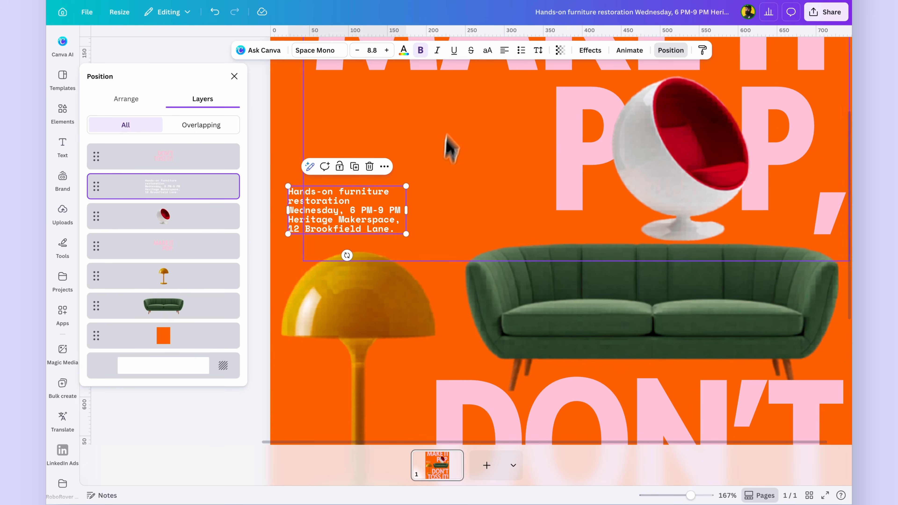
Restyle the event details as non-bold text at size 12.8 and position it in the gap between the headline and the lamp
{"action": "left_click", "coordinate": [422, 52]}
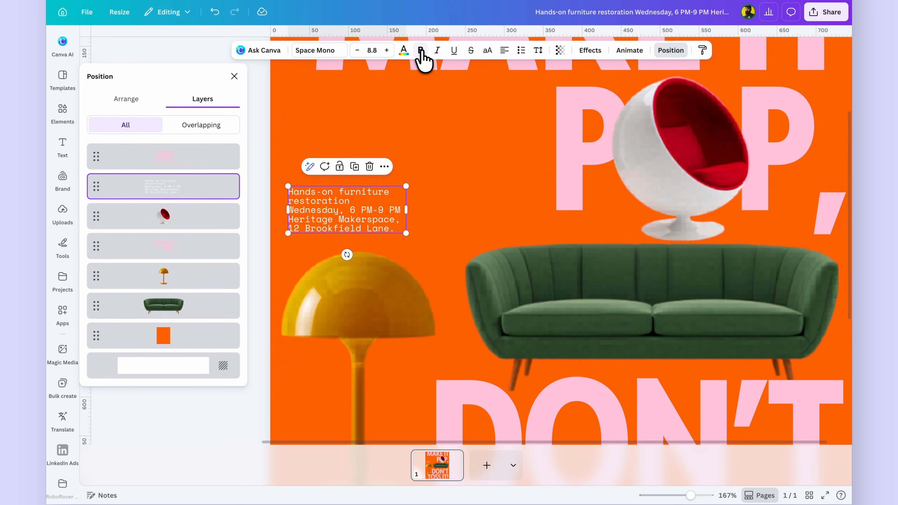
{"action": "left_click_drag", "start_coordinate": [362, 211], "coordinate": [377, 158]}
{"action": "left_click_drag", "start_coordinate": [422, 180], "coordinate": [475, 201]}
{"action": "left_click_drag", "start_coordinate": [427, 187], "coordinate": [426, 169]}
{"action": "scroll", "coordinate": [427, 169], "scroll_direction": "down", "scroll_amount": 5}
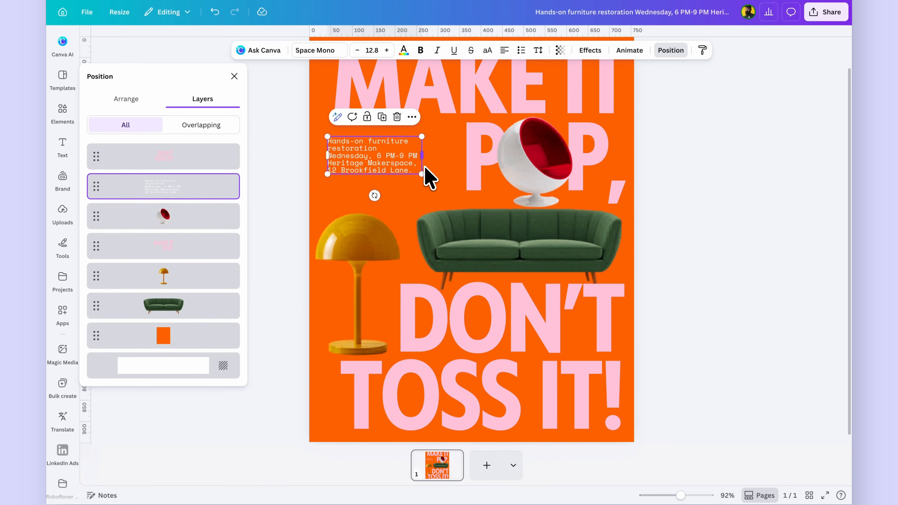
{"action": "scroll", "coordinate": [426, 168], "scroll_direction": "down", "scroll_amount": 2}
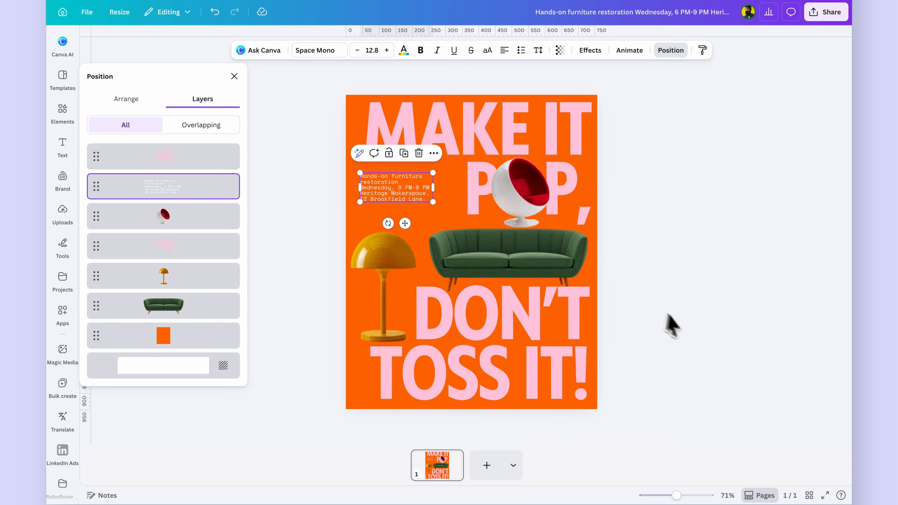
{"action": "left_click", "coordinate": [687, 324]}
{"action": "left_click", "coordinate": [661, 335]}
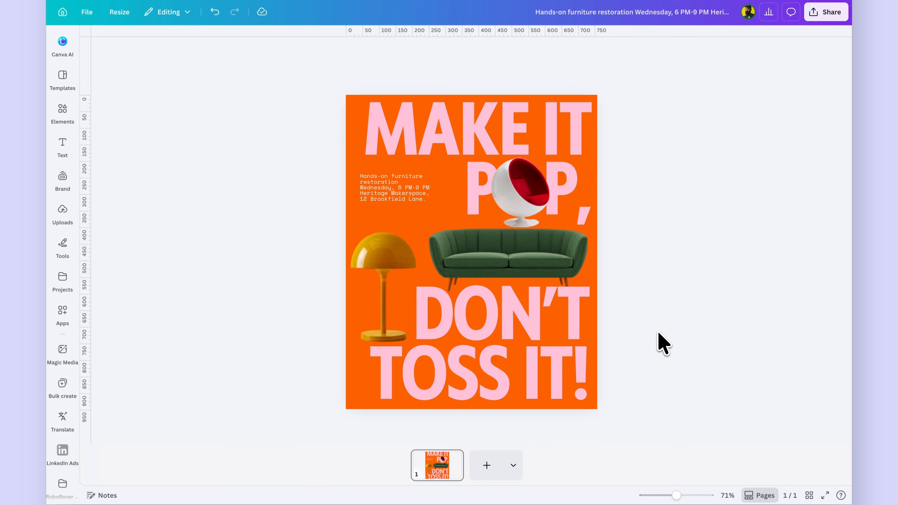
{"action": "left_click", "coordinate": [383, 190]}
{"action": "left_click_drag", "start_coordinate": [383, 191], "coordinate": [383, 196]}
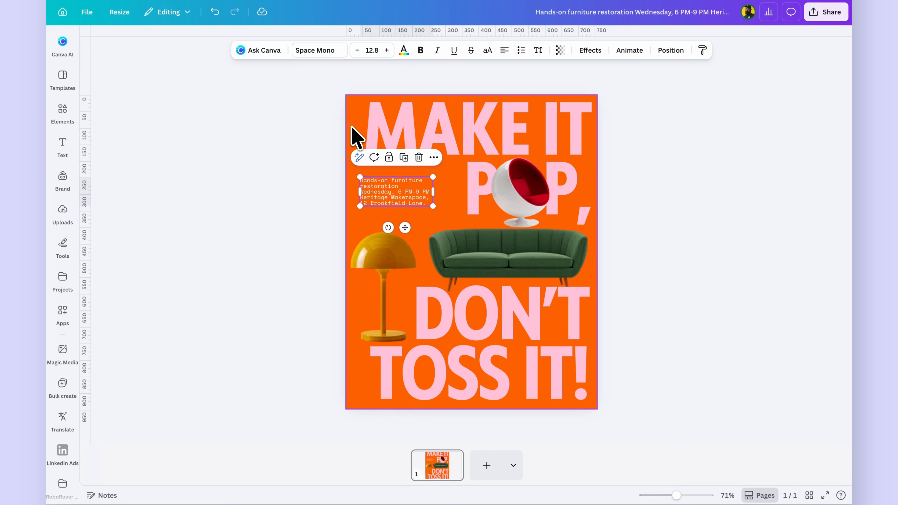
Recolour the poster's orange background to the red #D80505
{"action": "left_click", "coordinate": [355, 137]}
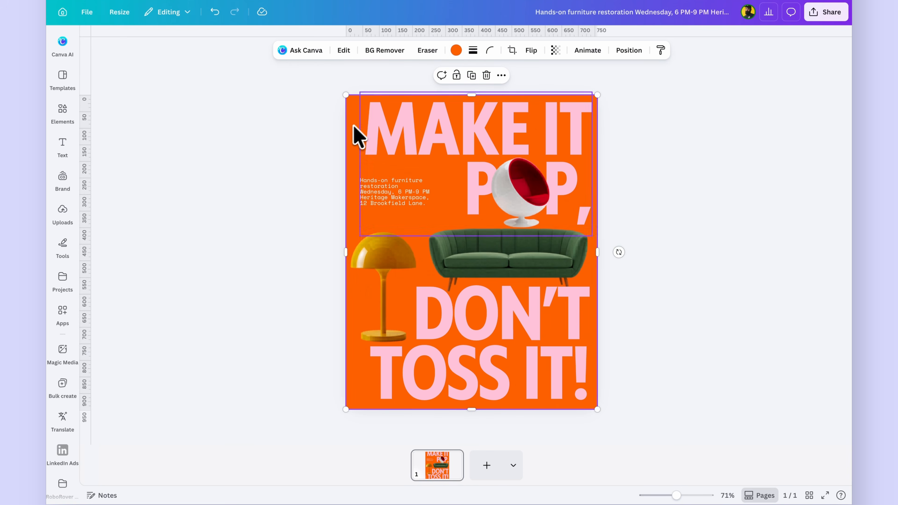
{"action": "left_click", "coordinate": [456, 50]}
{"action": "left_click", "coordinate": [96, 111]}
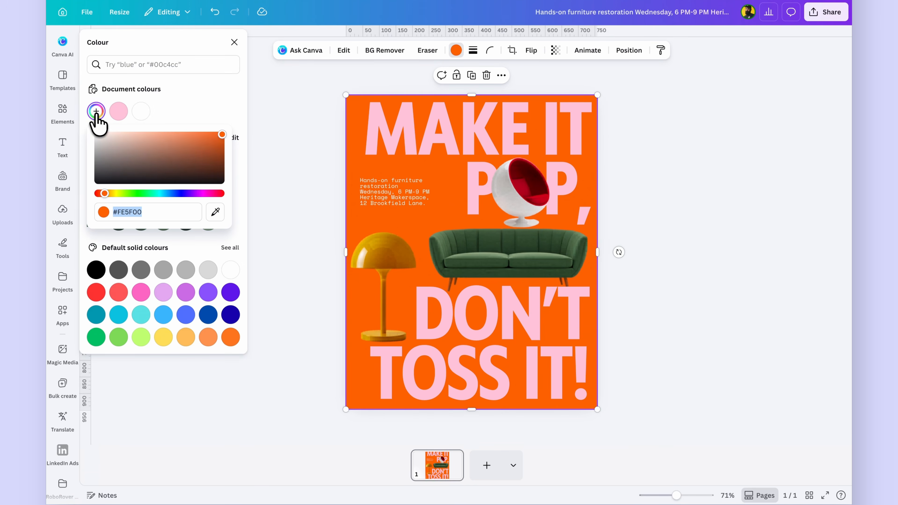
{"action": "left_click_drag", "start_coordinate": [102, 194], "coordinate": [212, 200]}
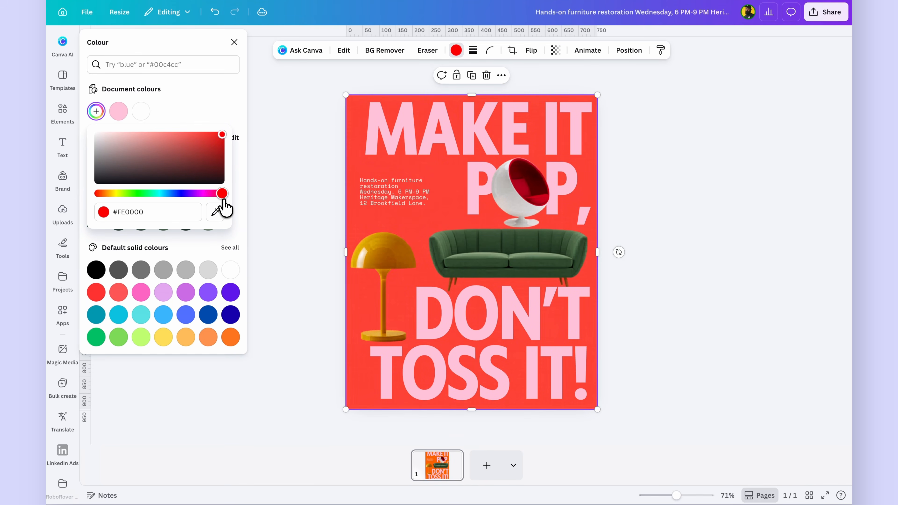
{"action": "left_click", "coordinate": [219, 138]}
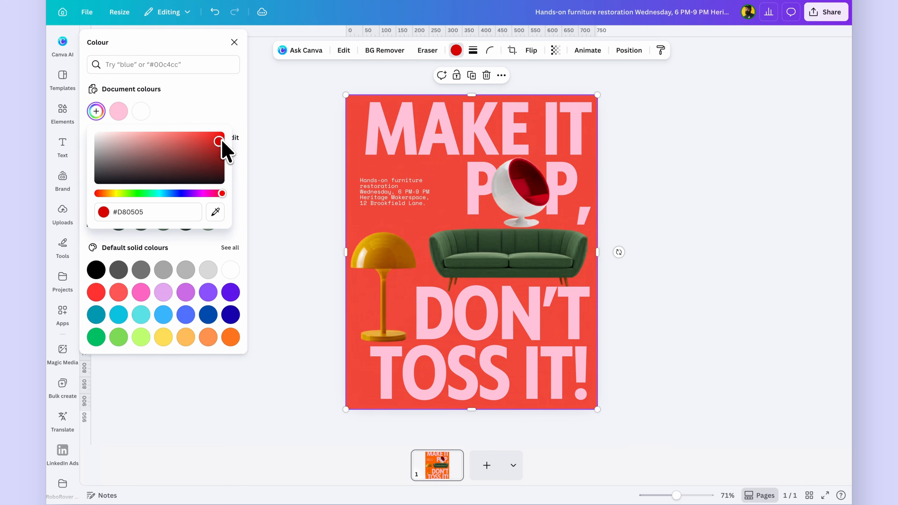
Change the text colour of both headlines, "Make it pop," and "Don't toss it!", to the pale yellow #FFEF9A
{"action": "left_click", "coordinate": [439, 126]}
{"action": "left_click", "coordinate": [483, 331], "text": "shift"}
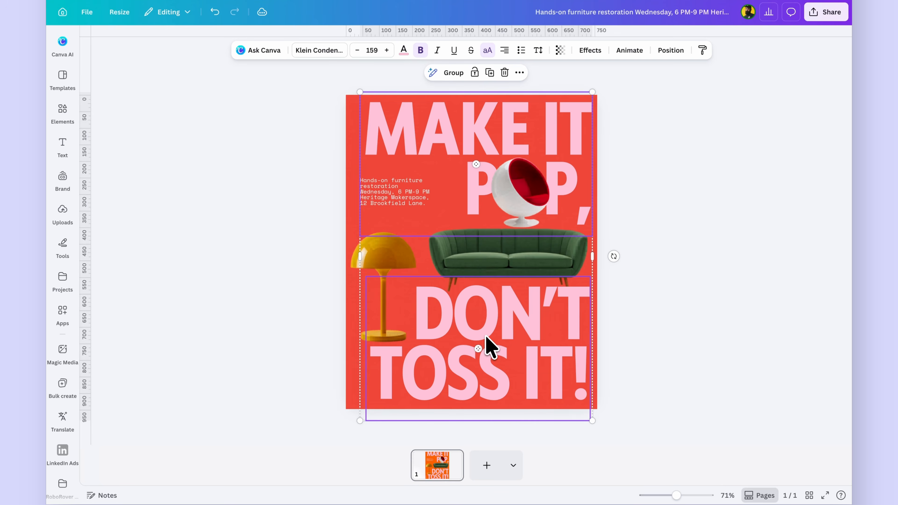
{"action": "left_click", "coordinate": [403, 50]}
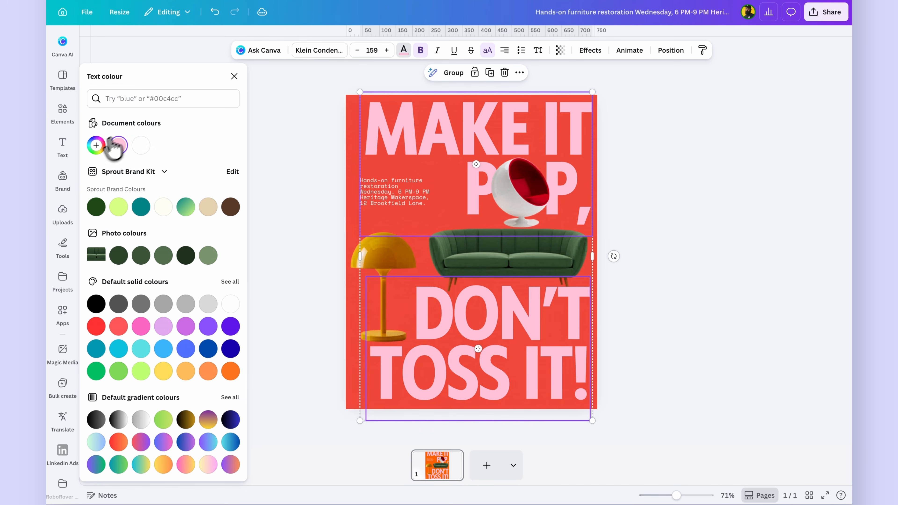
{"action": "left_click", "coordinate": [106, 144]}
{"action": "left_click_drag", "start_coordinate": [118, 251], "coordinate": [113, 250]}
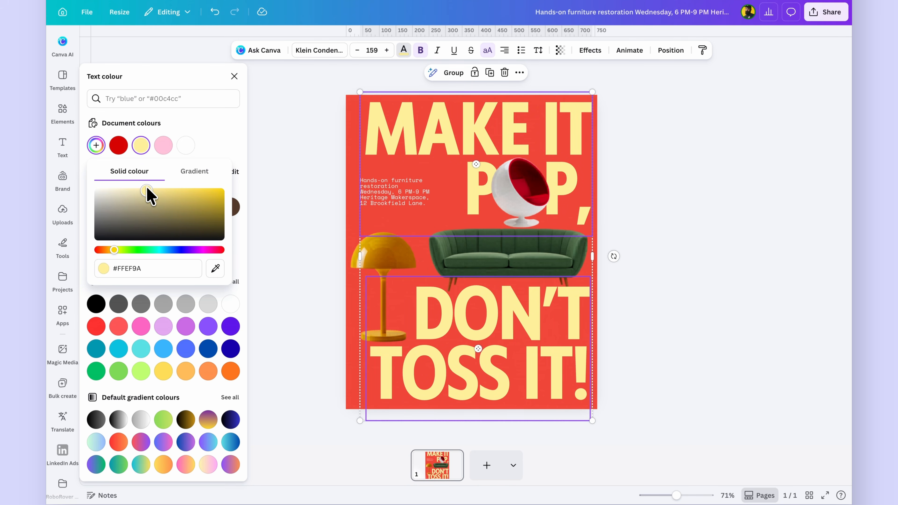
{"action": "left_click", "coordinate": [305, 191]}
{"action": "left_click", "coordinate": [308, 195]}
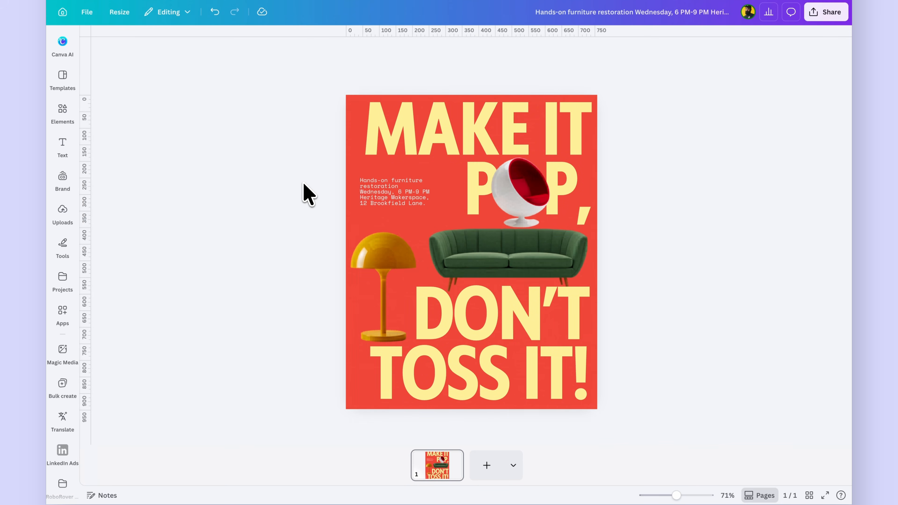
{"action": "scroll", "coordinate": [744, 234], "scroll_direction": "down", "scroll_amount": 3}
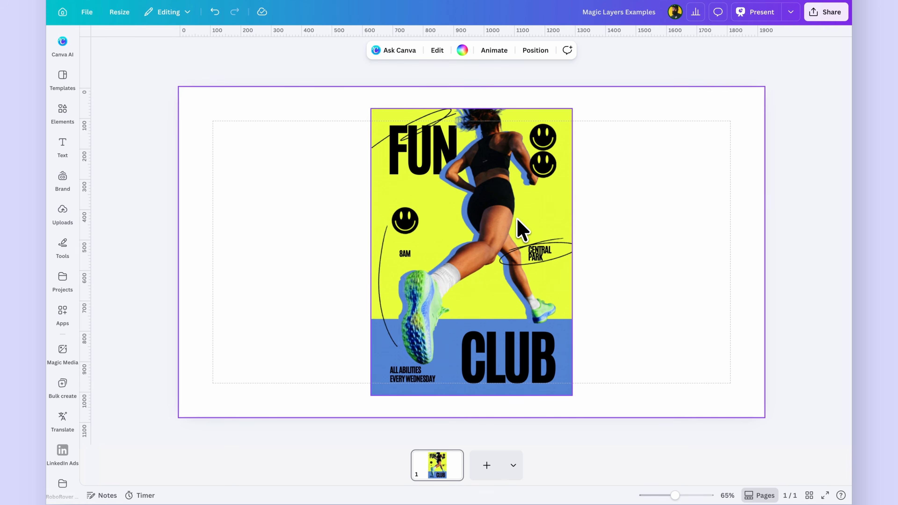
Split the flat "Fun Club" poster image into editable elements with Magic Layers and open its layer list
{"action": "left_click", "coordinate": [519, 226]}
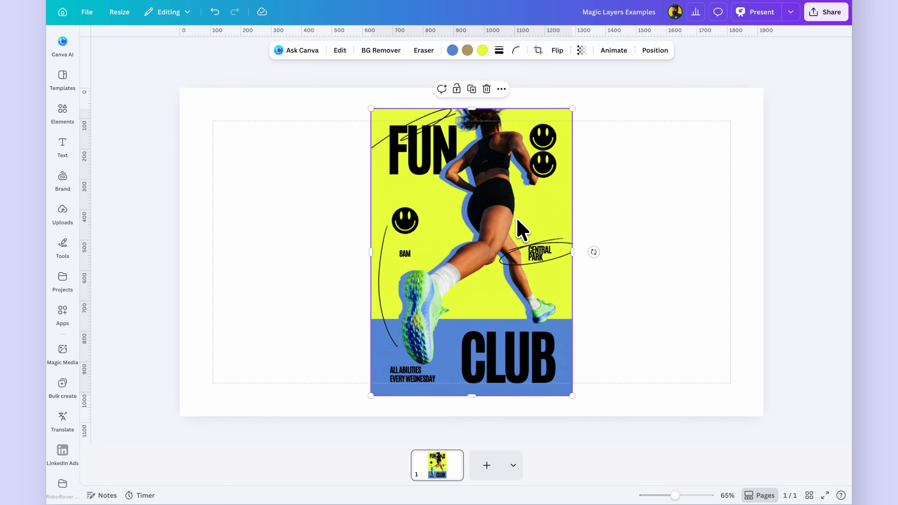
{"action": "left_click", "coordinate": [340, 50]}
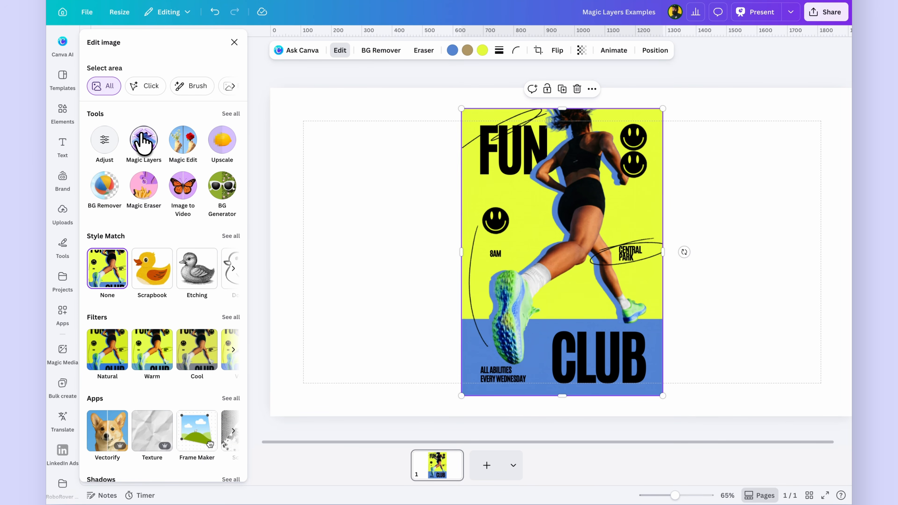
{"action": "left_click", "coordinate": [144, 140]}
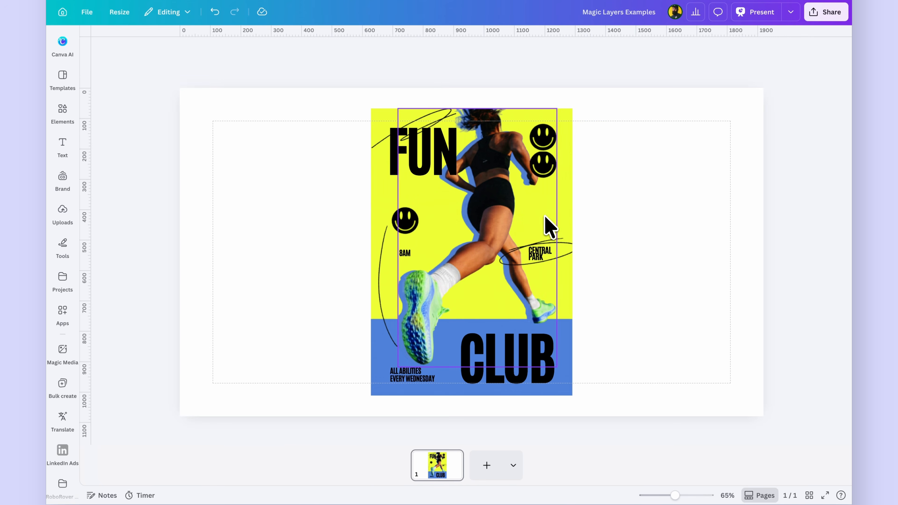
{"action": "left_click", "coordinate": [638, 253]}
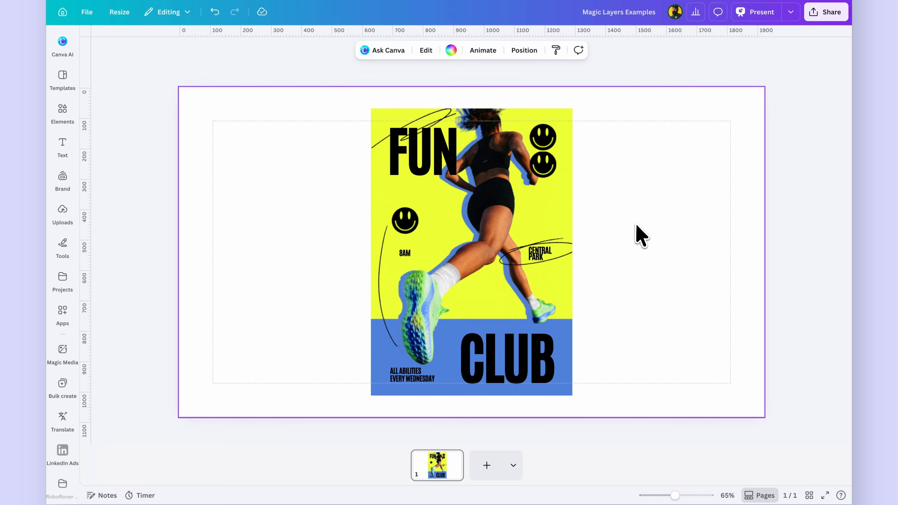
{"action": "left_click", "coordinate": [571, 211]}
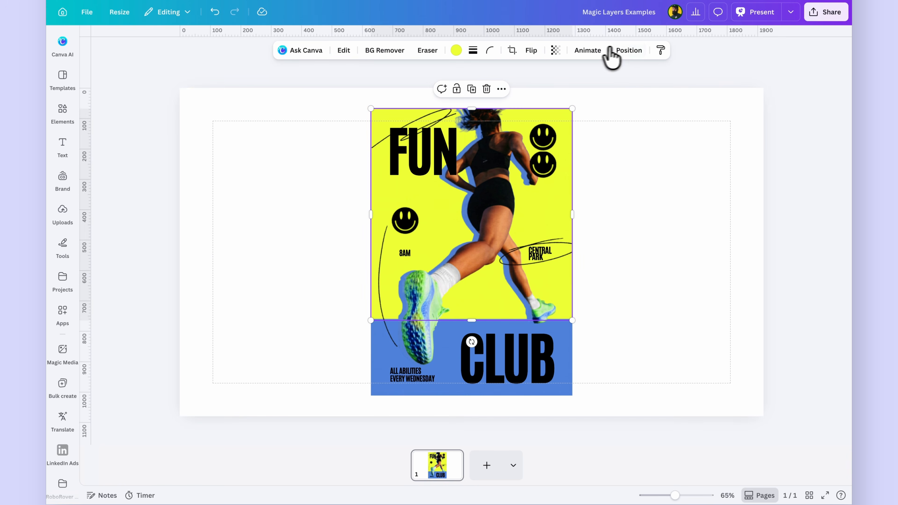
{"action": "left_click", "coordinate": [611, 51]}
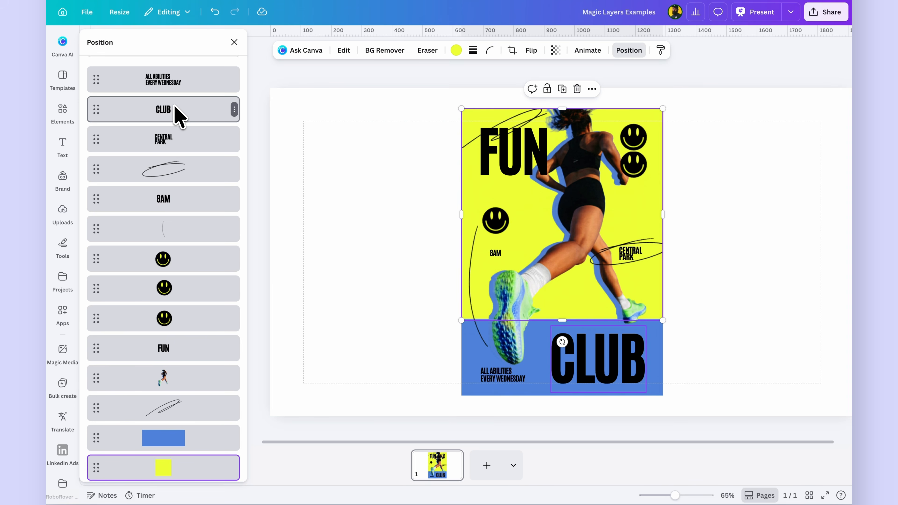
{"action": "scroll", "coordinate": [174, 181], "scroll_direction": "down", "scroll_amount": 2}
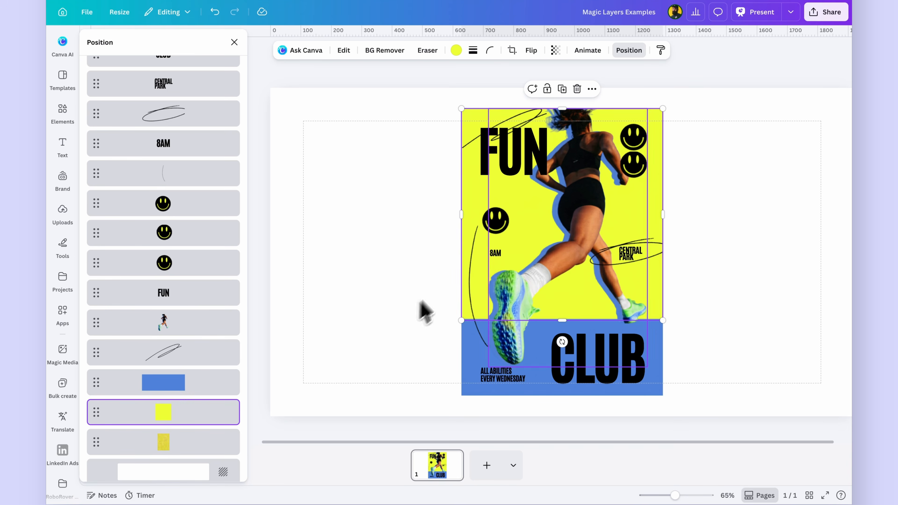
Change the poster's headline word "FUN" to "RUN"
{"action": "left_click", "coordinate": [522, 176]}
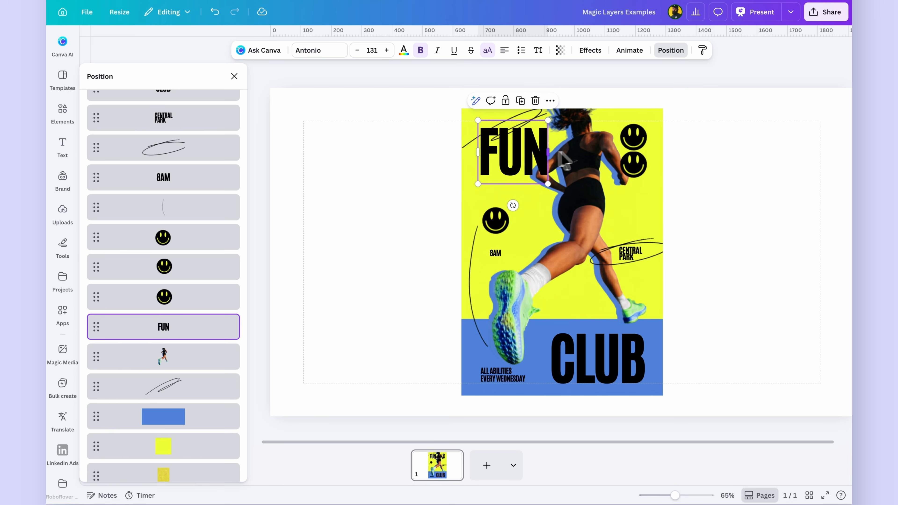
{"action": "double_click", "coordinate": [498, 139]}
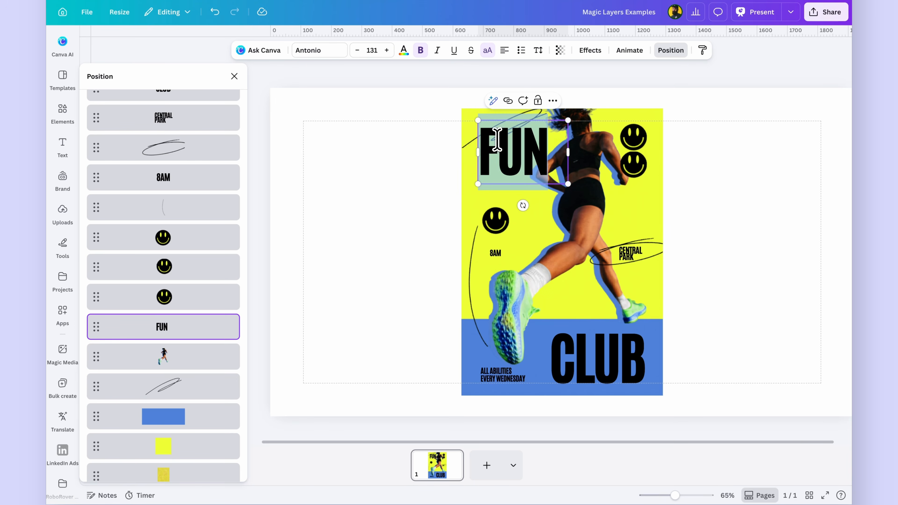
{"action": "left_click", "coordinate": [497, 139]}
{"action": "key", "text": "BackSpace"}
{"action": "type", "text": "R"}
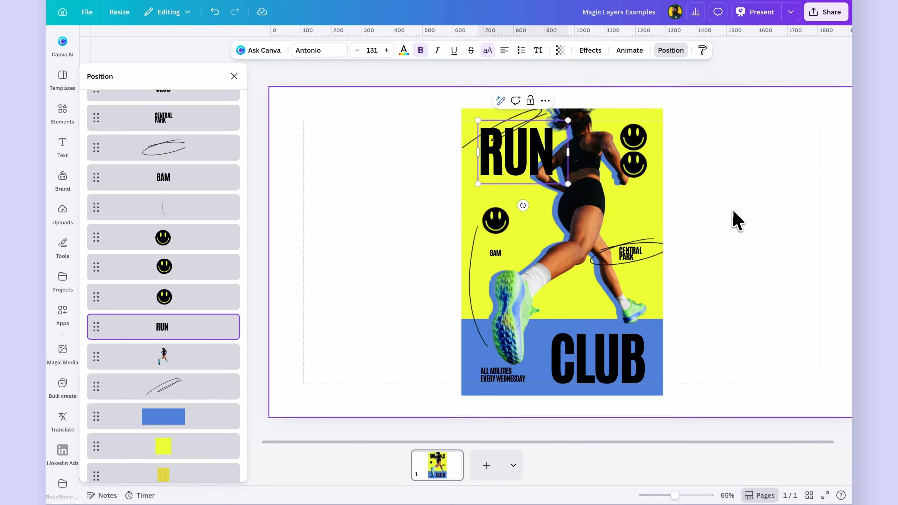
{"action": "left_click", "coordinate": [735, 212]}
Move the "RUN" text layer below the runner so that the headline sits behind her
{"action": "left_click", "coordinate": [540, 164]}
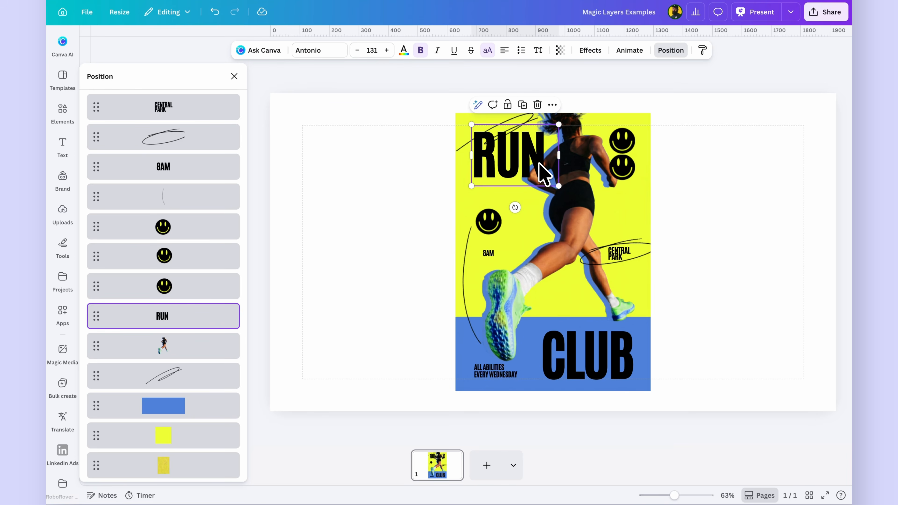
{"action": "left_click_drag", "start_coordinate": [194, 326], "coordinate": [190, 345]}
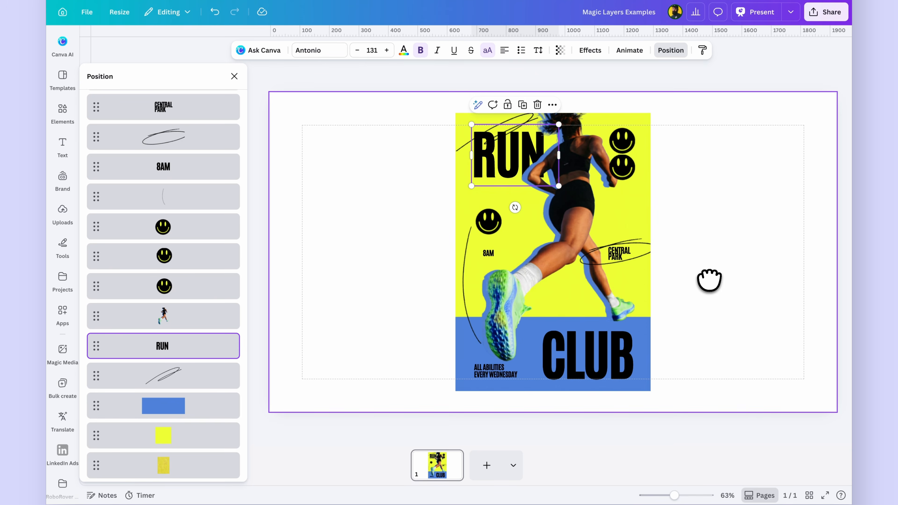
Scale the "RUN" headline down slightly, keeping its upper-left corner in place
{"action": "left_click_drag", "start_coordinate": [560, 187], "coordinate": [558, 181]}
{"action": "left_click", "coordinate": [678, 225]}
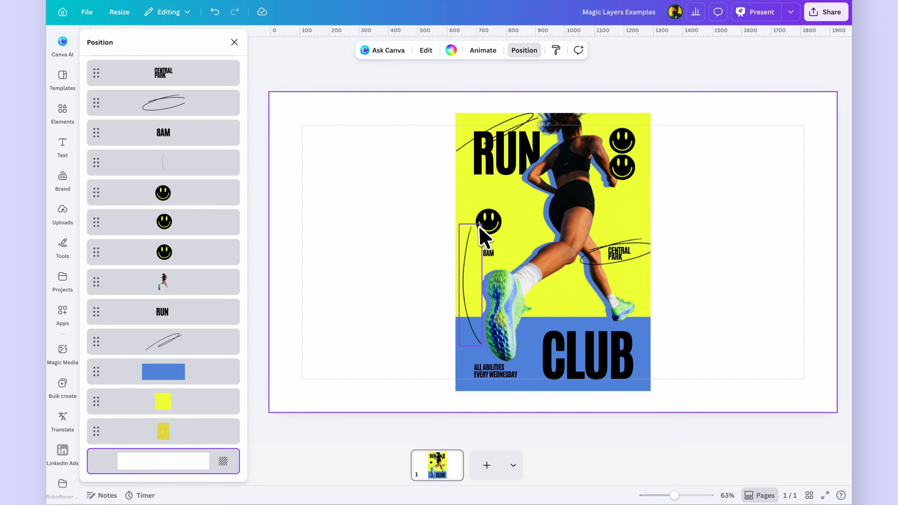
Move the lone smiley face above "8AM" across the poster, in line beneath the two stacked smileys
{"action": "left_click", "coordinate": [487, 227]}
{"action": "left_click_drag", "start_coordinate": [487, 226], "coordinate": [623, 215]}
{"action": "left_click", "coordinate": [682, 265]}
Move the "CENTRAL PARK" text to just above "8AM" and enlarge it
{"action": "left_click", "coordinate": [627, 258]}
{"action": "left_click_drag", "start_coordinate": [628, 260], "coordinate": [526, 217]}
{"action": "left_click", "coordinate": [716, 254]}
Move the scribbled oval up so that it circles the lowest smiley face in the column
{"action": "left_click_drag", "start_coordinate": [638, 260], "coordinate": [636, 263]}
{"action": "left_click", "coordinate": [688, 278]}
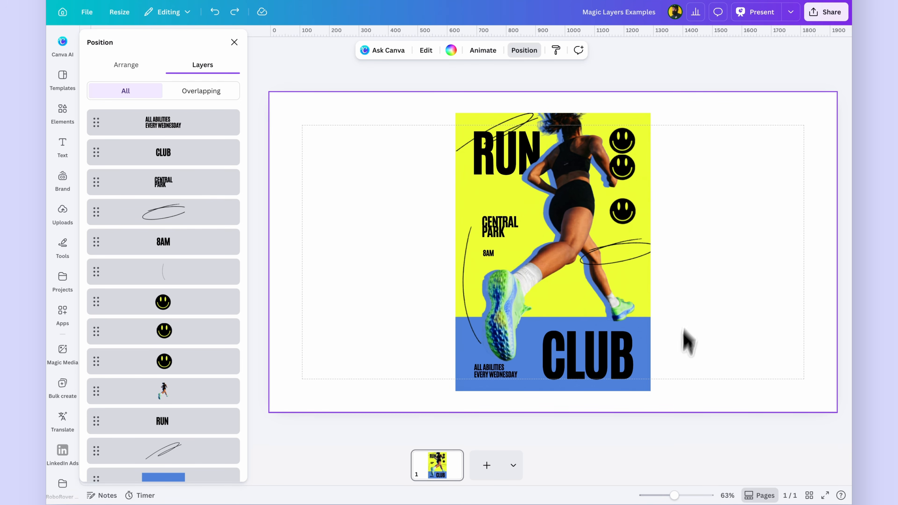
{"action": "mouse_move", "coordinate": [637, 265]}
{"action": "left_mouse_down"}
{"action": "mouse_move", "coordinate": [635, 220]}
{"action": "mouse_move", "coordinate": [644, 227]}
{"action": "left_mouse_up"}
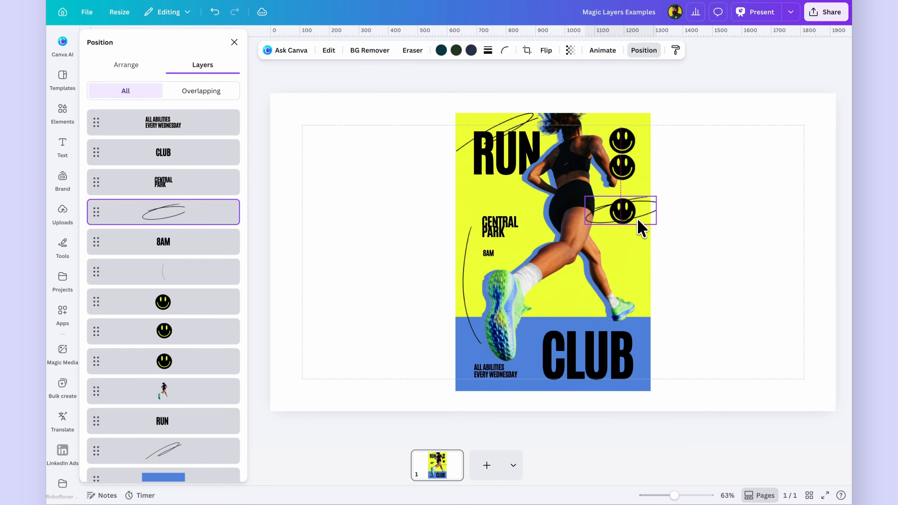
{"action": "left_click", "coordinate": [655, 288]}
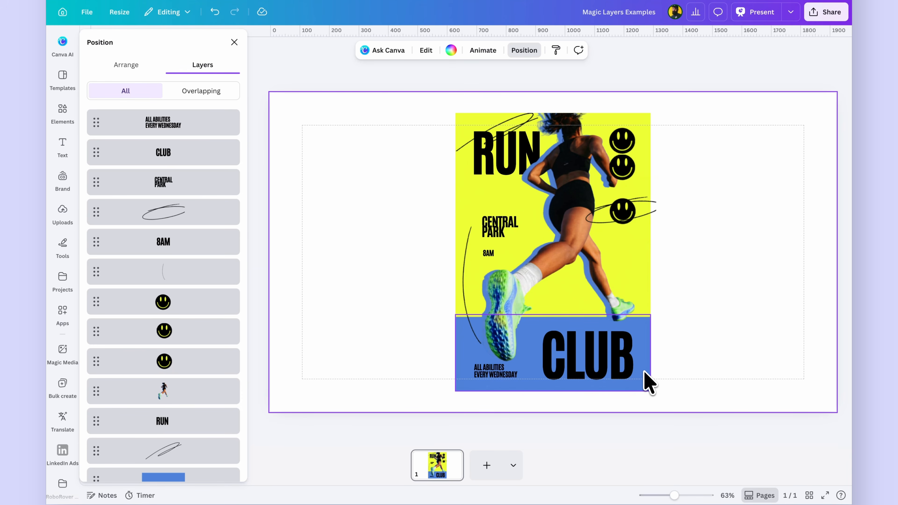
Recolour the "CLUB" and "ALL ABILITIES EVERY WEDNESDAY" texts together with the yellow #EEFF37 sampled from the poster background
{"action": "left_click", "coordinate": [608, 364]}
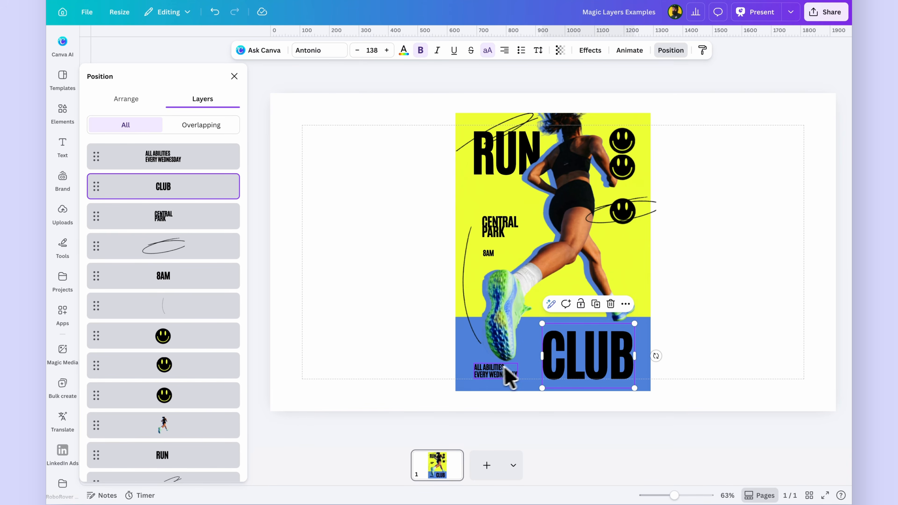
{"action": "left_click", "coordinate": [496, 372], "text": "shift"}
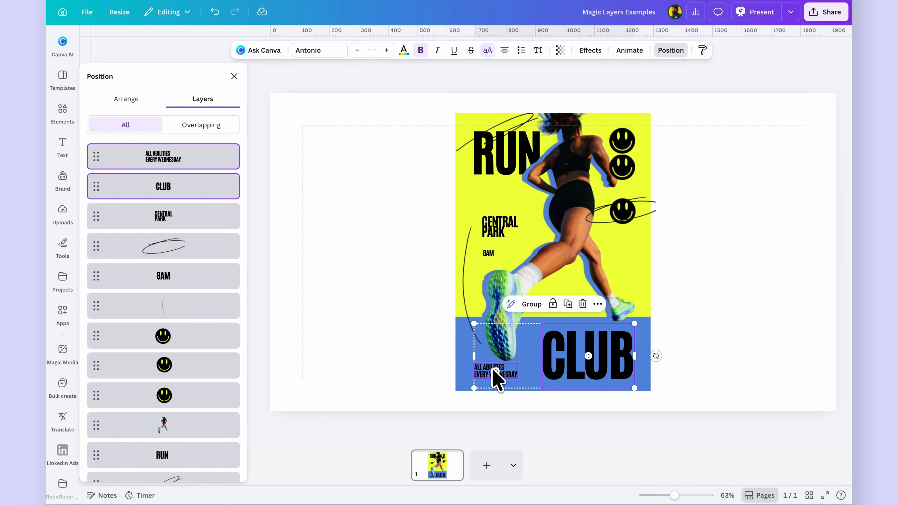
{"action": "left_click", "coordinate": [404, 53]}
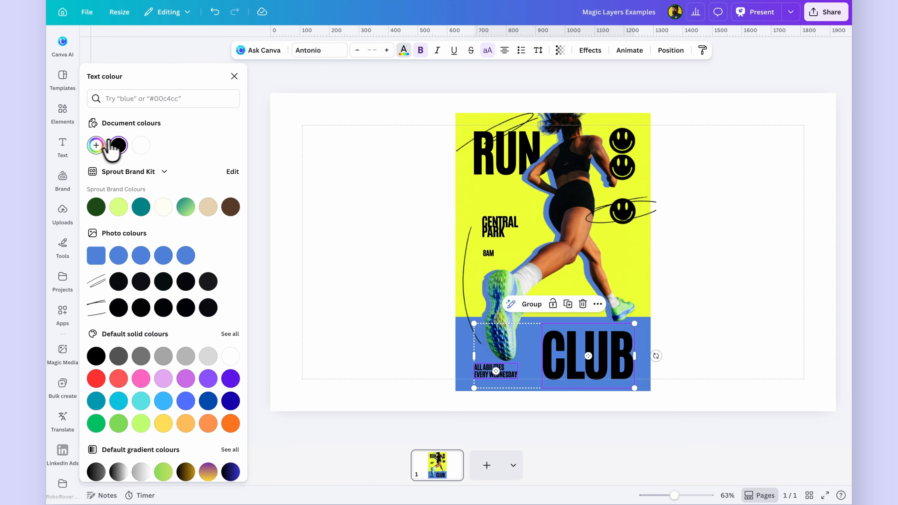
{"action": "left_click", "coordinate": [98, 143]}
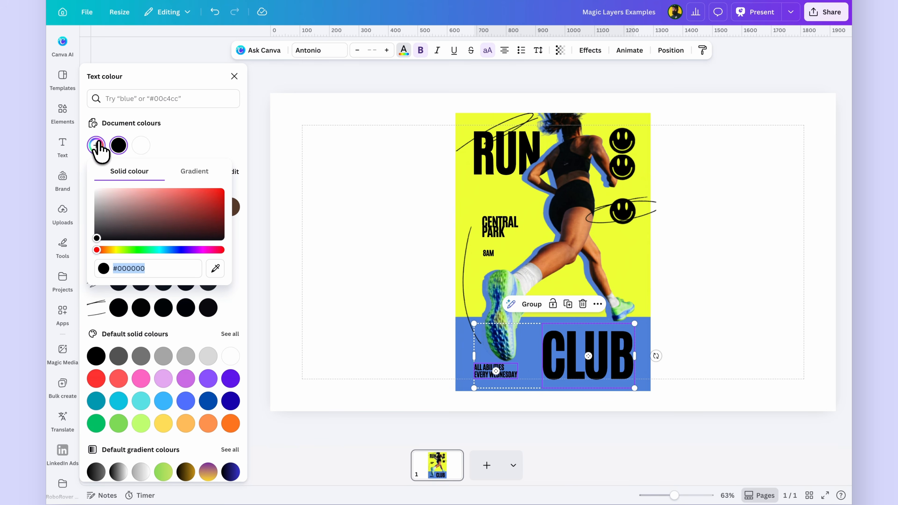
{"action": "left_click", "coordinate": [216, 270]}
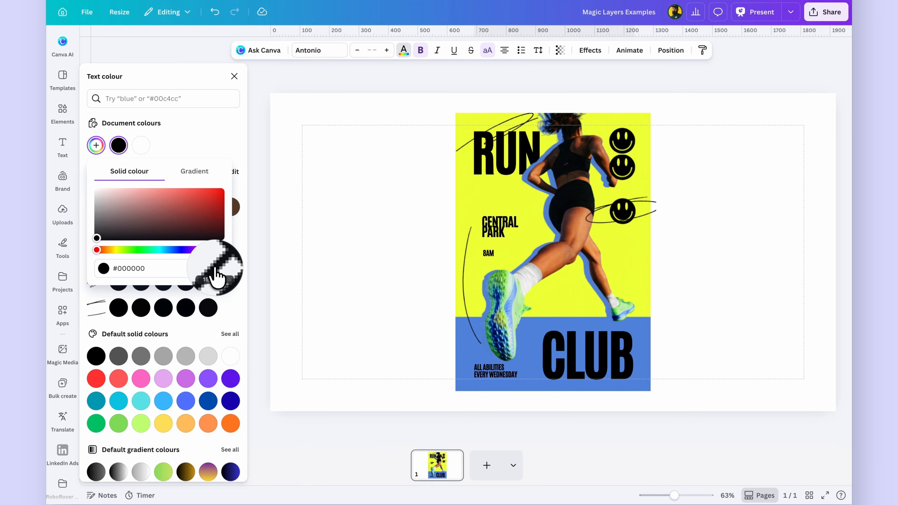
{"action": "left_click", "coordinate": [481, 194]}
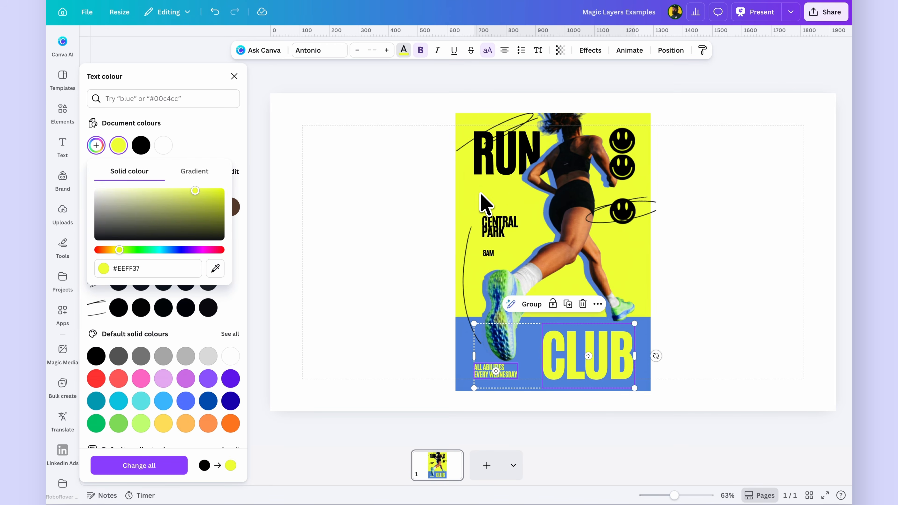
{"action": "left_click", "coordinate": [720, 289]}
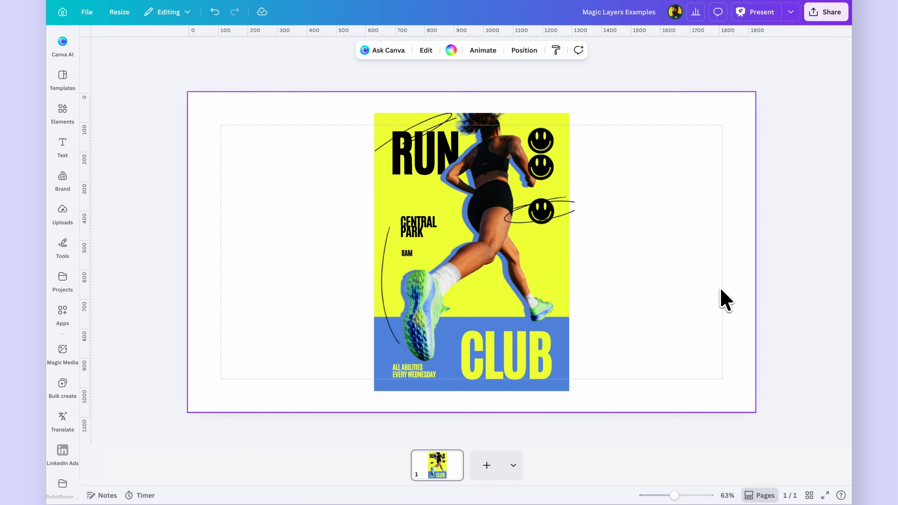